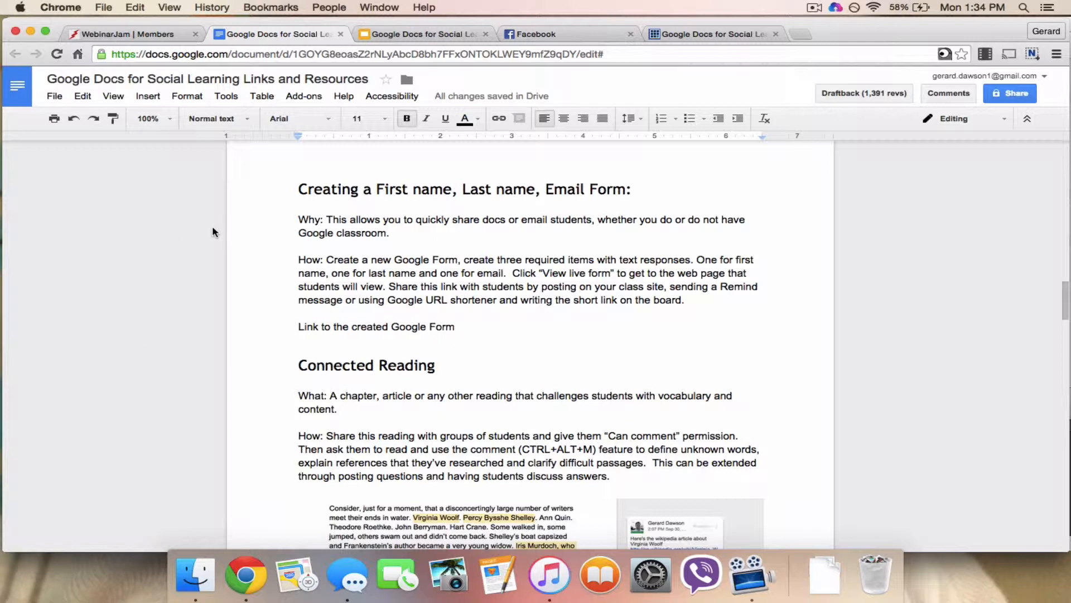
# - Open the Kaizena Mini add-on and set it up for giving feedback, with the listed person as the recipient
pyautogui.click(304, 96)
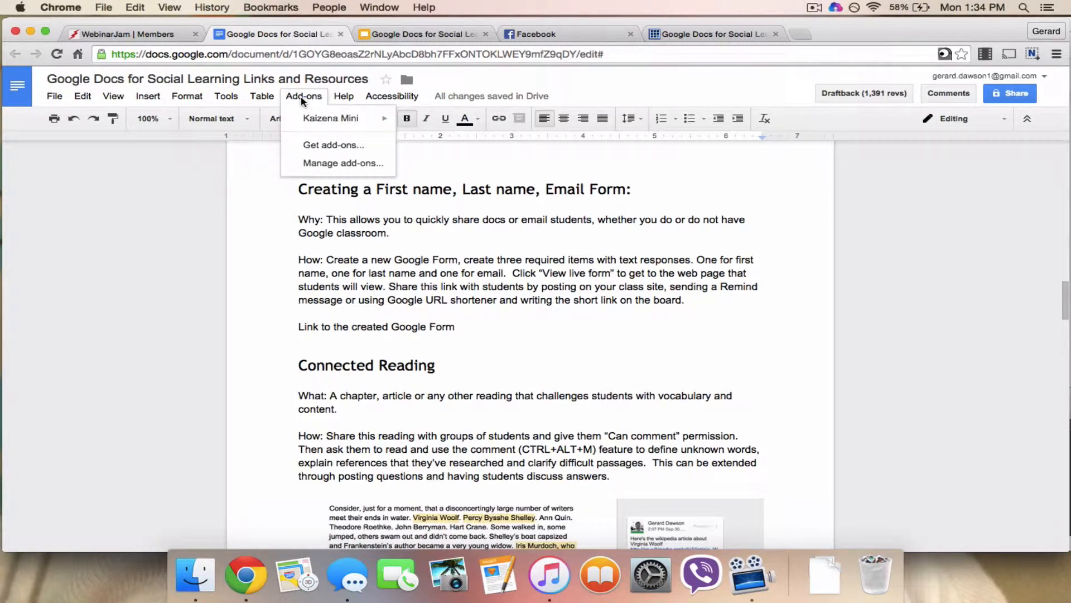
pyautogui.moveTo(306, 128)
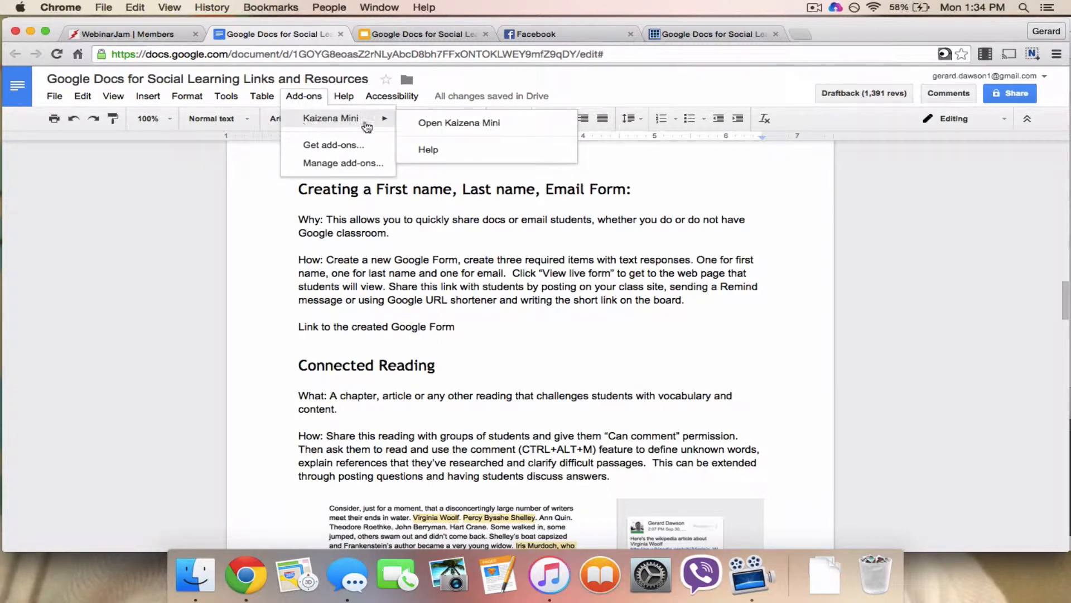
pyautogui.click(424, 122)
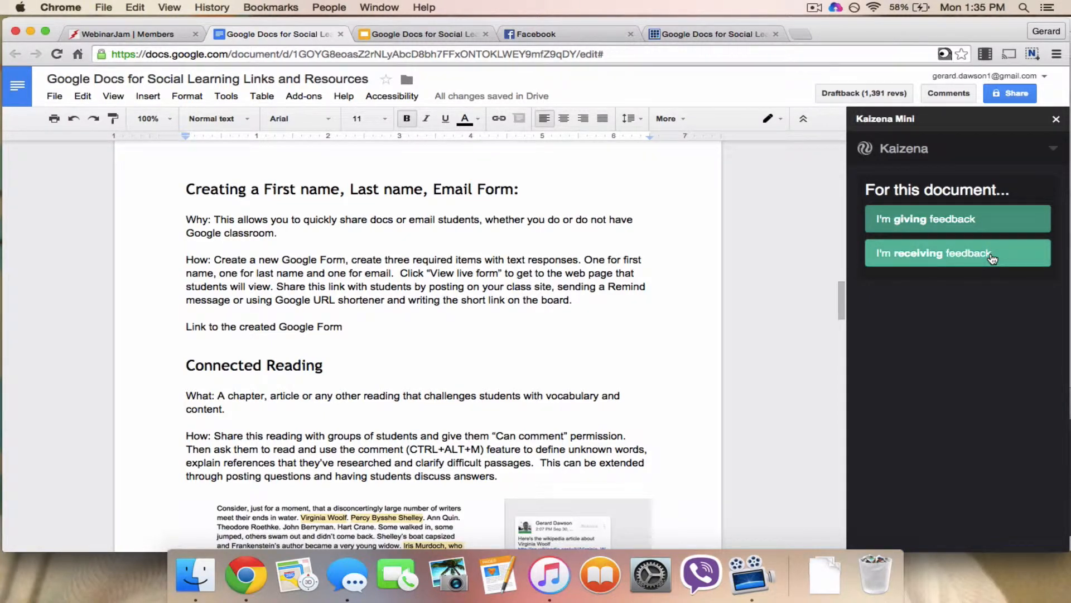
pyautogui.click(992, 222)
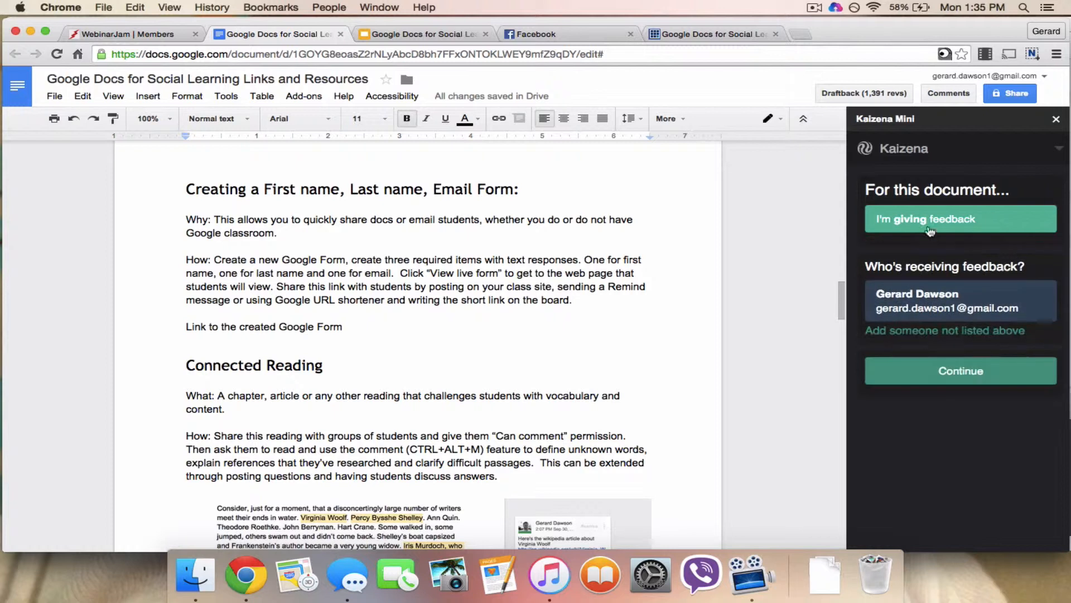
pyautogui.click(906, 290)
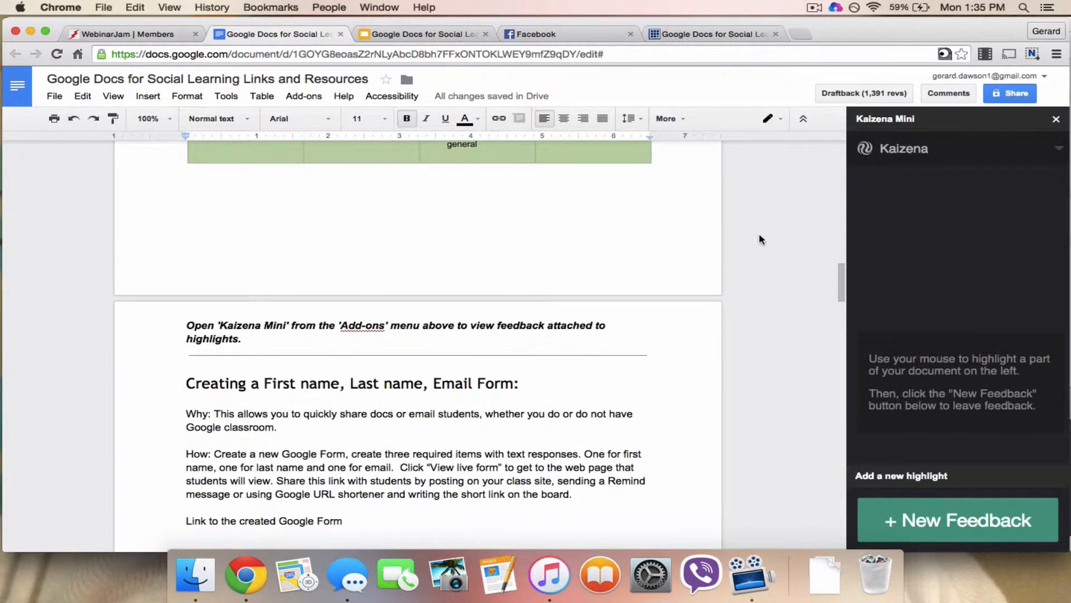
# - Add a new feedback highlight on the word "Why:" under the "Creating a First name, Last name, Email Form" heading
pyautogui.scroll(-3, 741, 244)
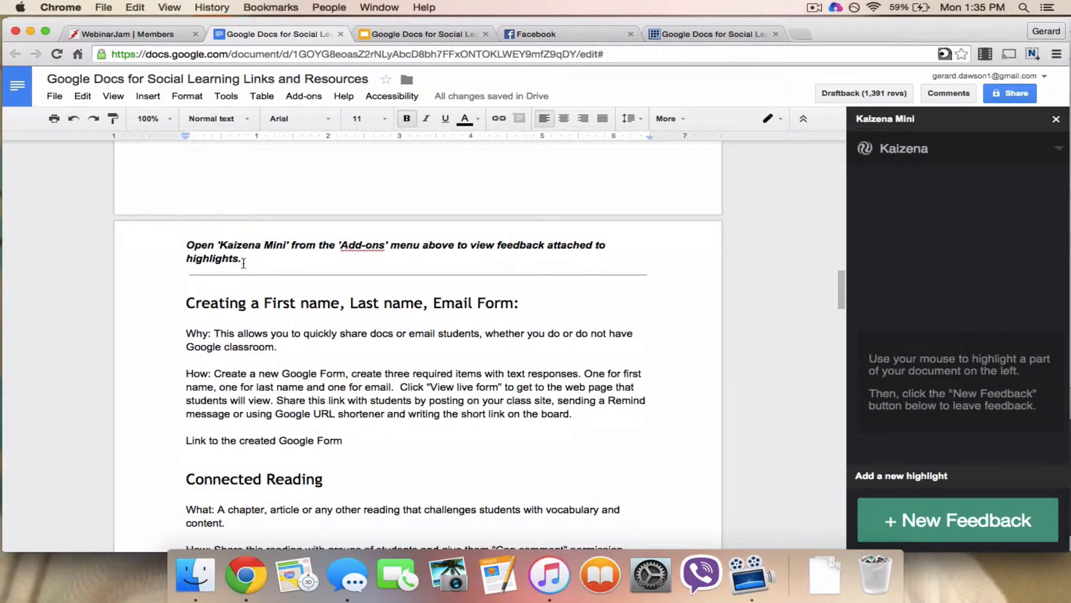
pyautogui.click(182, 248)
pyautogui.scroll(-2, 189, 268)
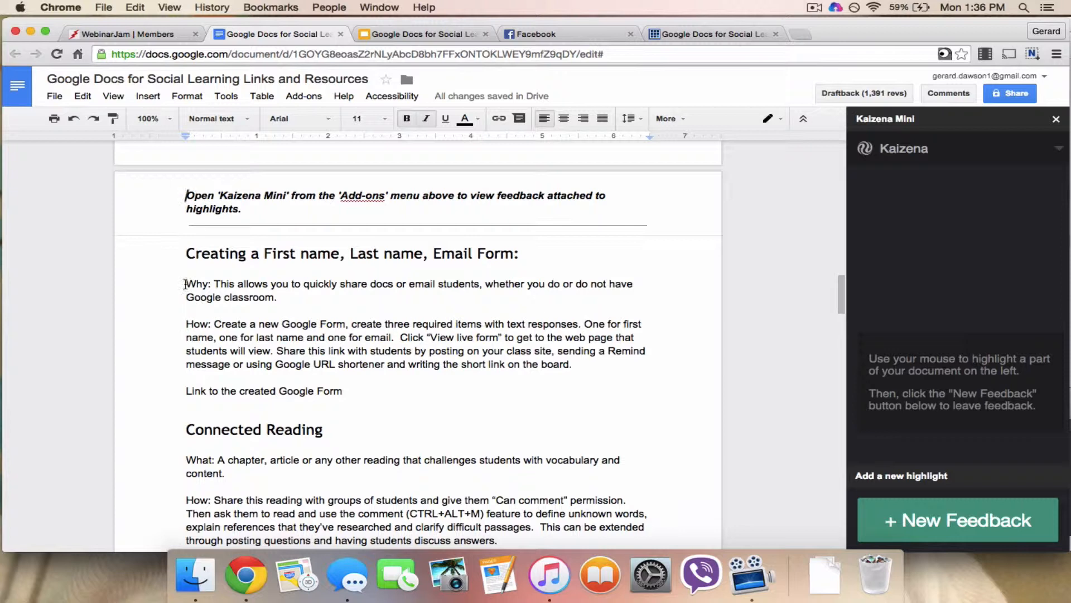
pyautogui.moveTo(186, 283); pyautogui.dragTo(210, 283)
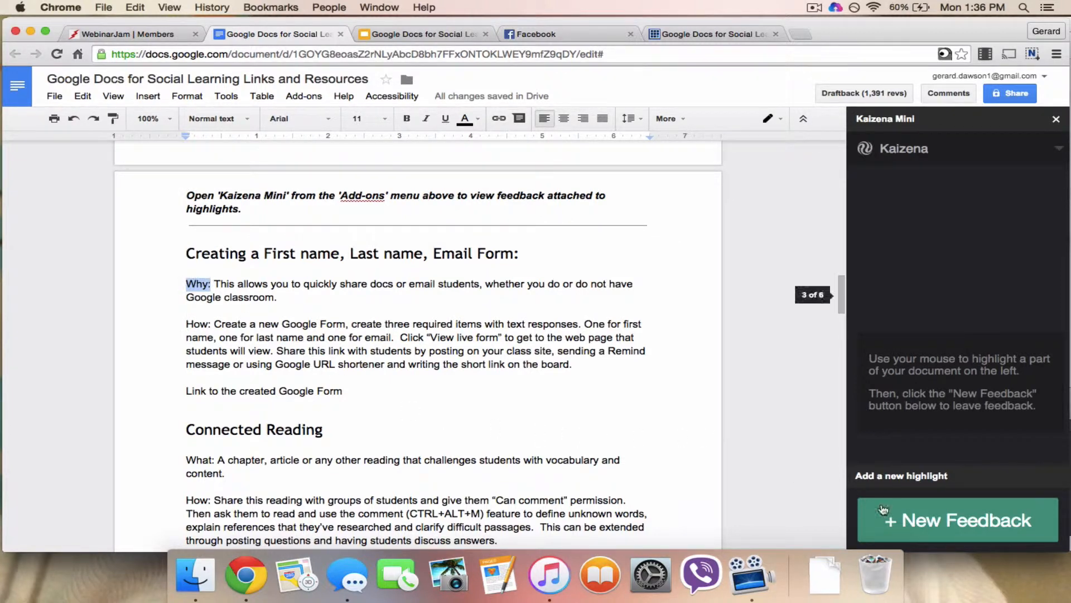
pyautogui.click(949, 530)
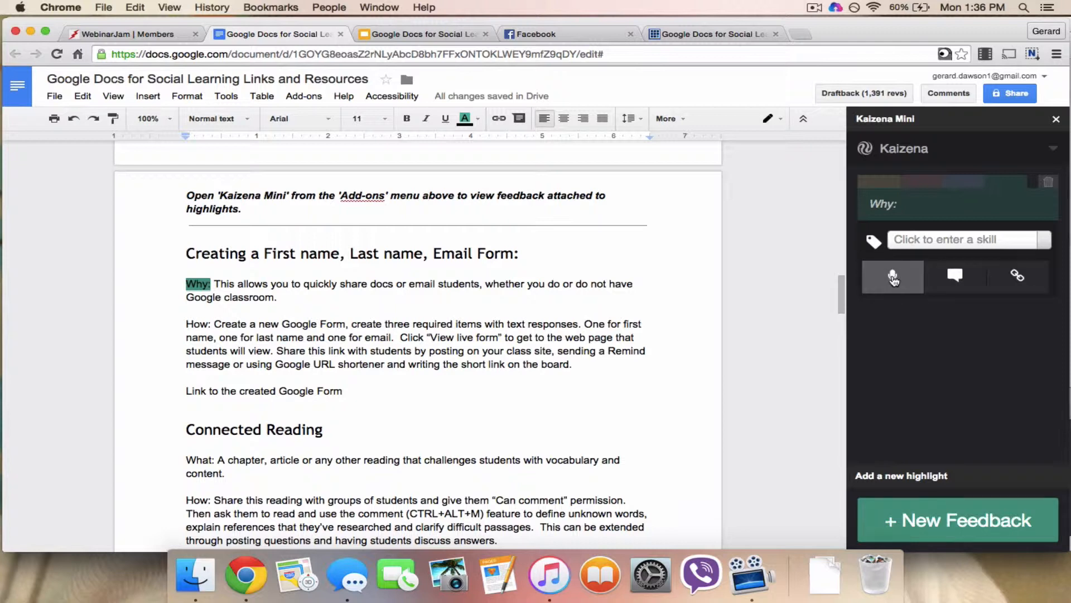
# - Record a voice comment for the "Why:" highlight
pyautogui.click(893, 279)
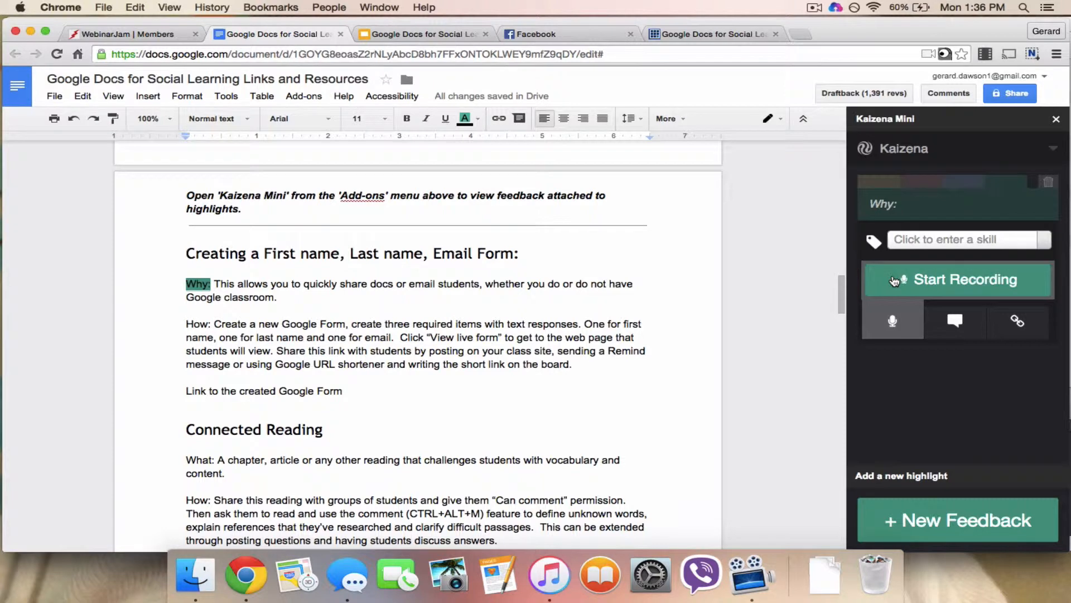
pyautogui.click(895, 281)
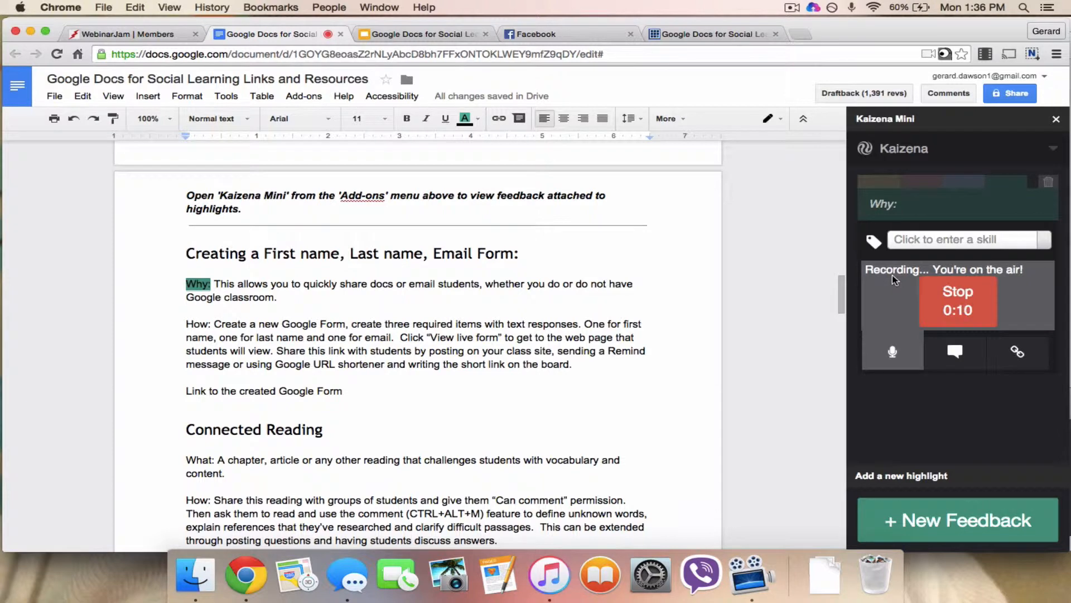
pyautogui.click(965, 313)
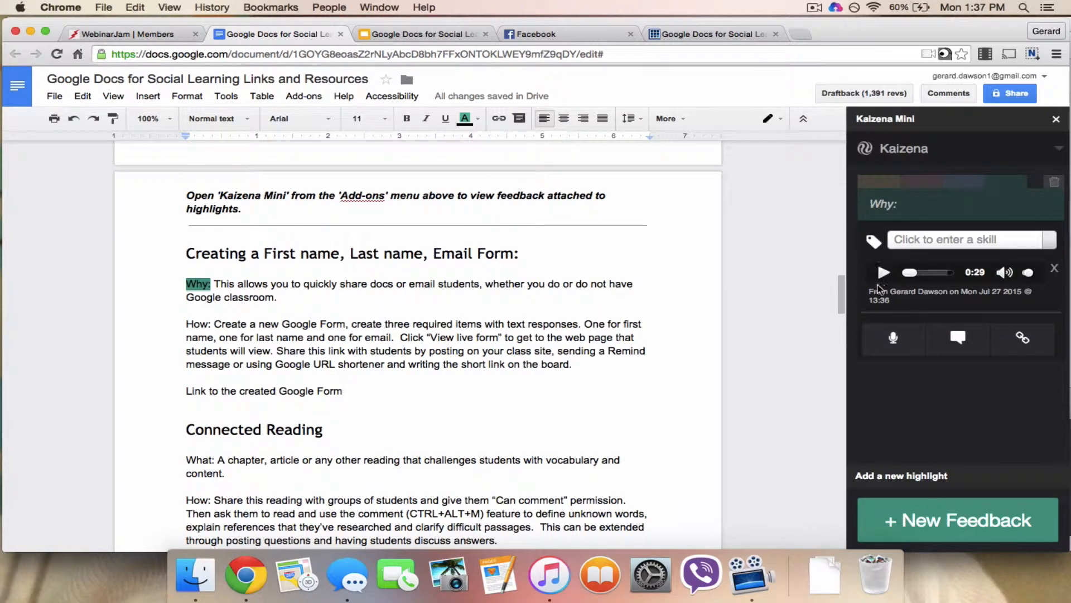
# - Play back the voice comment on the "Why:" highlight with the system volume raised
pyautogui.click(884, 273)
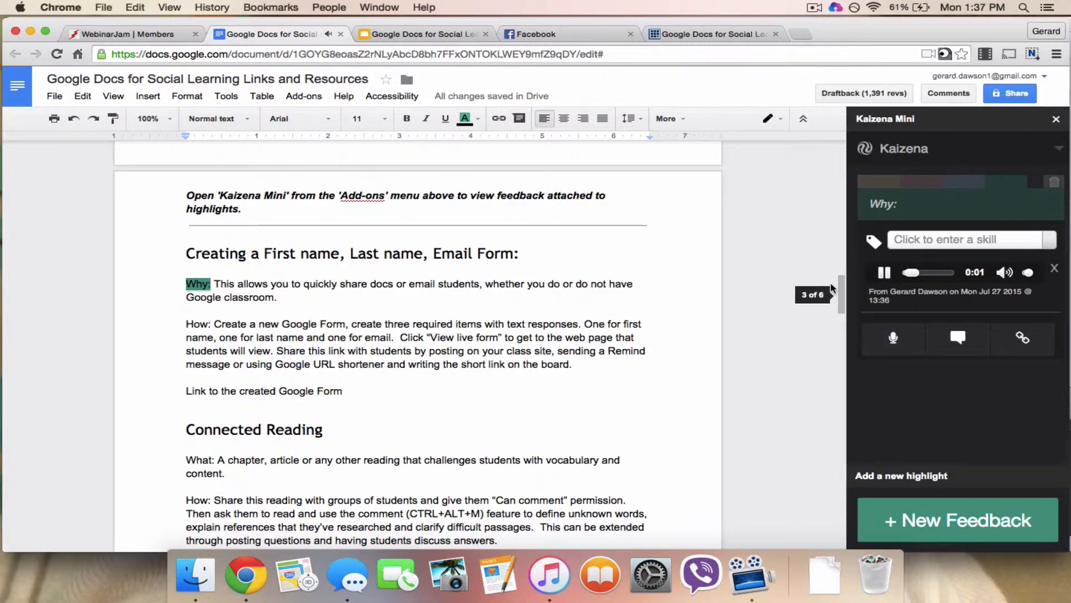
pyautogui.press('XF86AudioRaiseVolume')
pyautogui.press('XF86AudioRaiseVolume')
pyautogui.press('XF86AudioRaiseVolume')
pyautogui.press('XF86AudioRaiseVolume')
pyautogui.press('XF86AudioRaiseVolume')
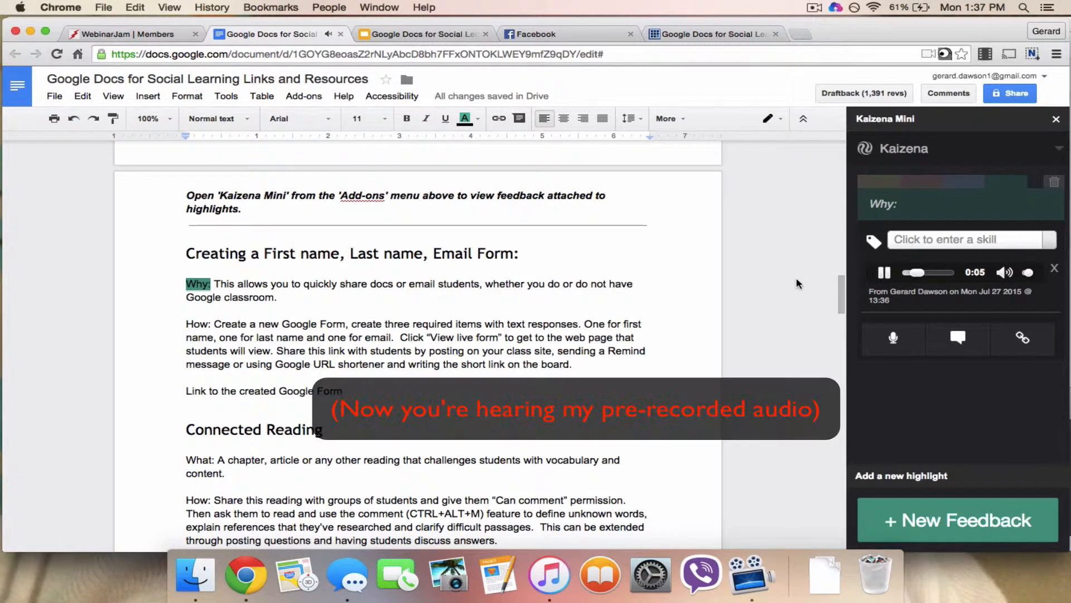
pyautogui.click(884, 273)
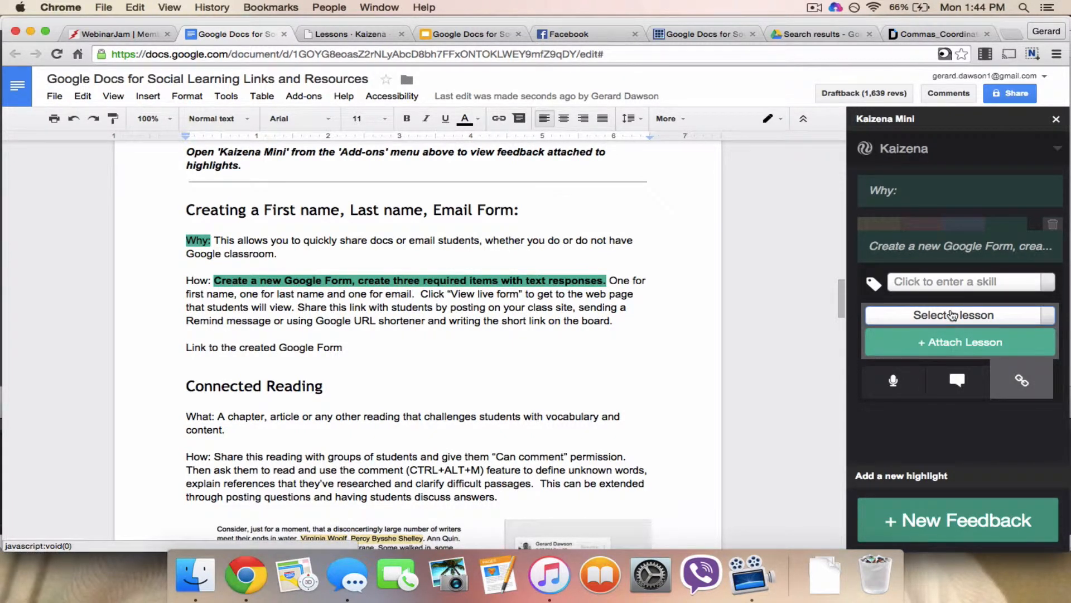
# - Attach the FANBOYS lesson to the "Create a new Google Form" highlight
pyautogui.click(953, 316)
pyautogui.click(911, 372)
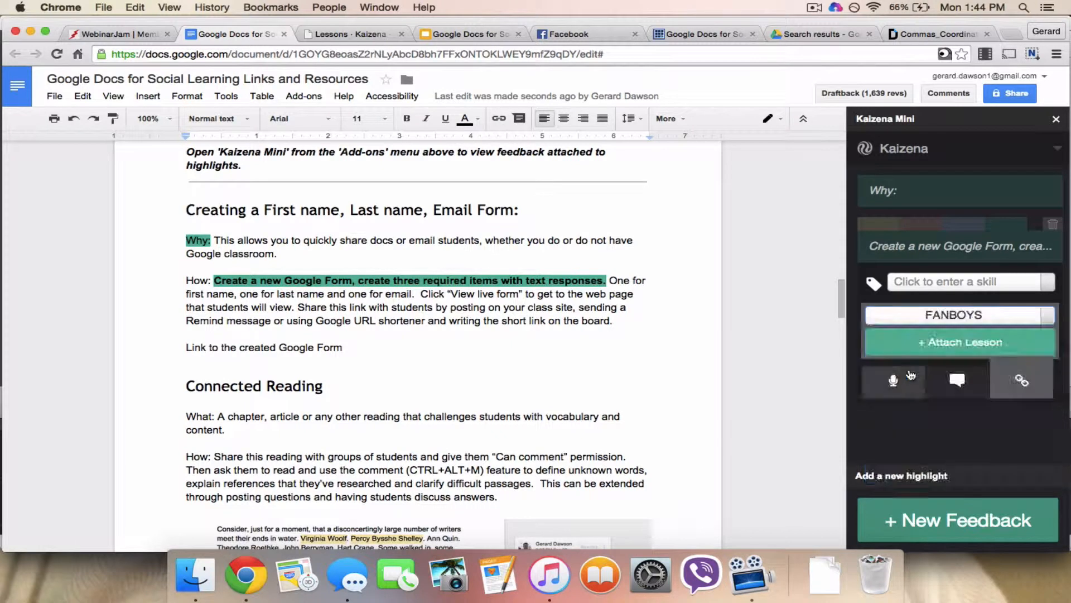
pyautogui.click(895, 342)
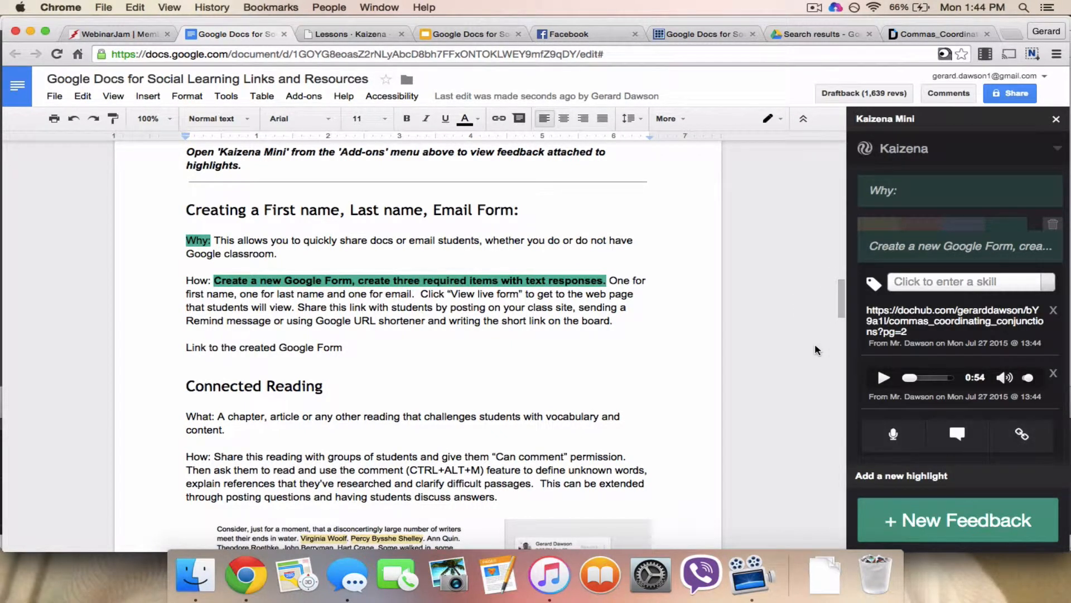
# - Review the Commas_Coordinating_Conjunctions document linked in the attached lesson, and play the lesson's audio from the feedback on the Google Doc
pyautogui.click(903, 315)
pyautogui.scroll(10, 660, 258)
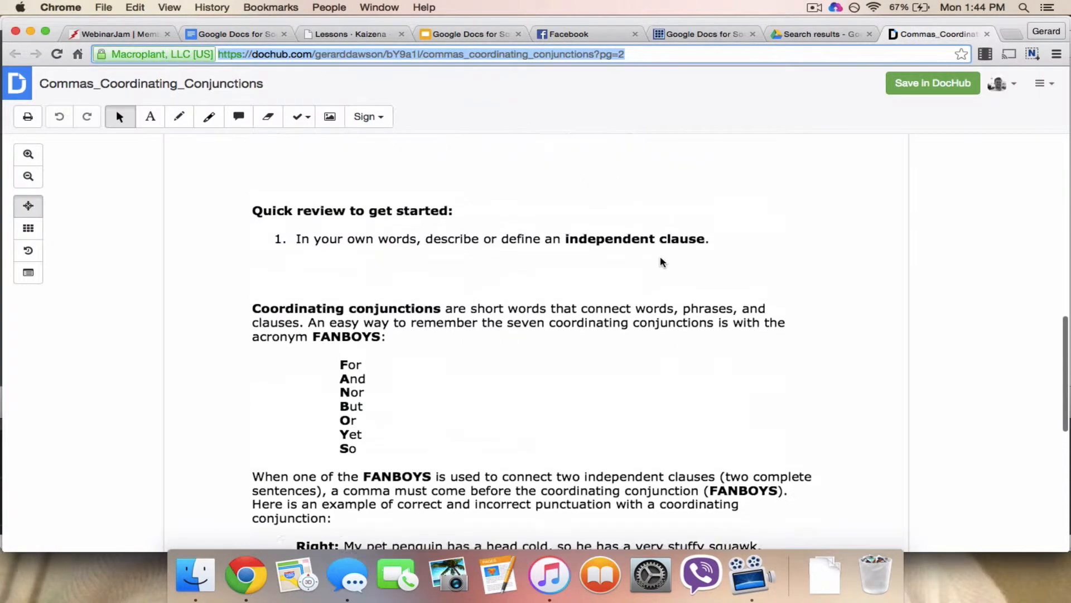
pyautogui.scroll(10, 662, 262)
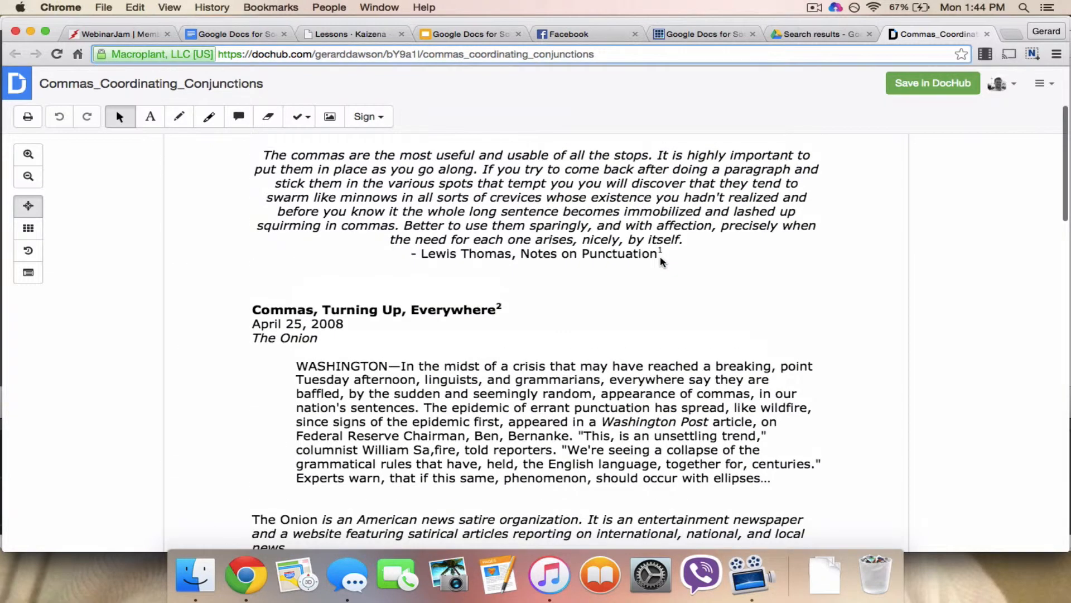
pyautogui.scroll(-5, 662, 262)
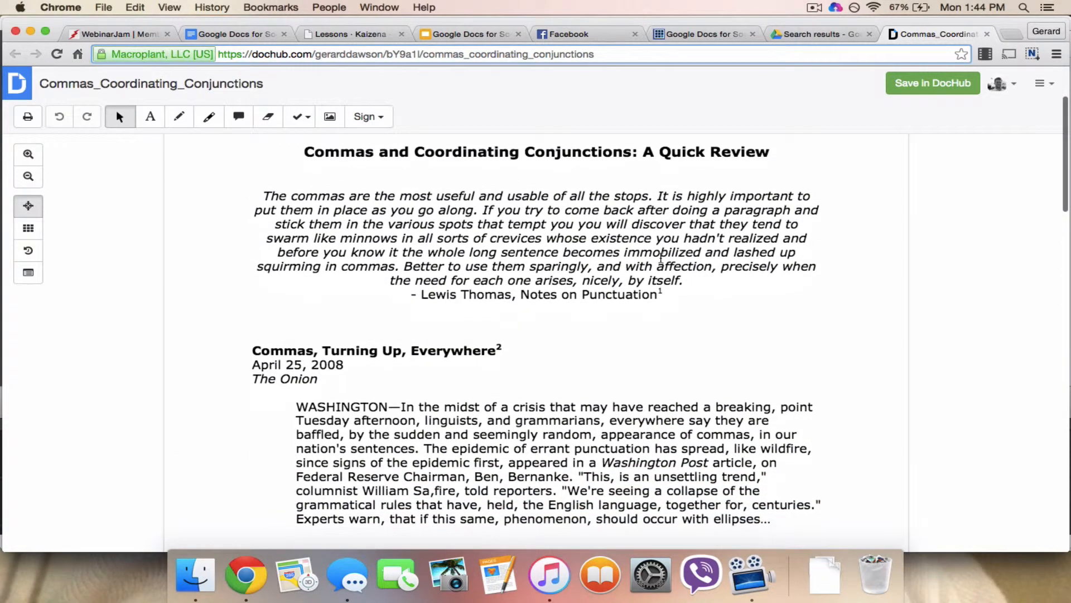
pyautogui.scroll(-10, 660, 258)
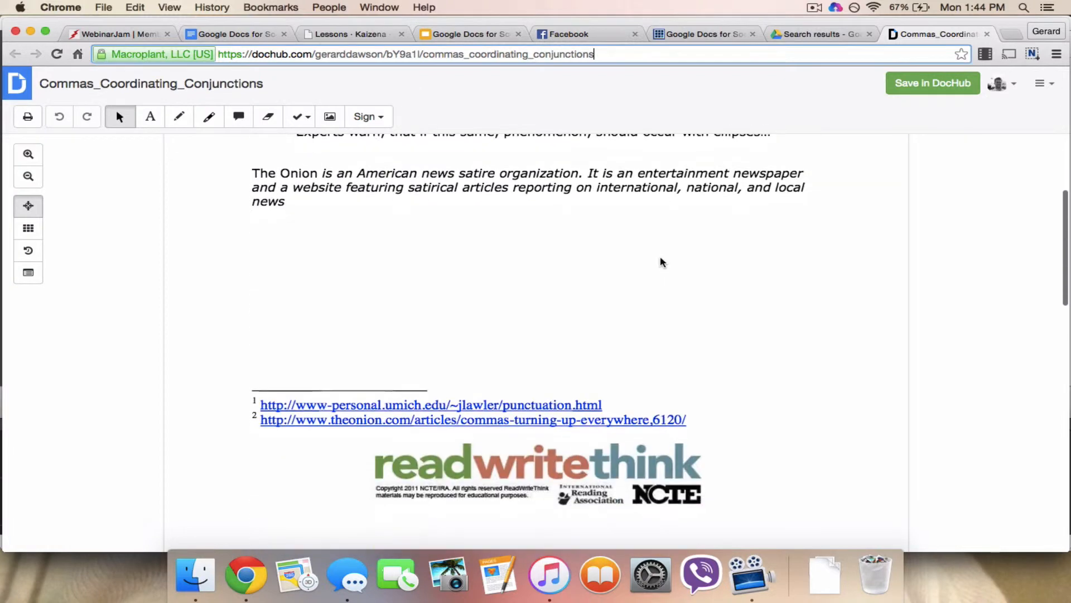
pyautogui.scroll(-5, 662, 262)
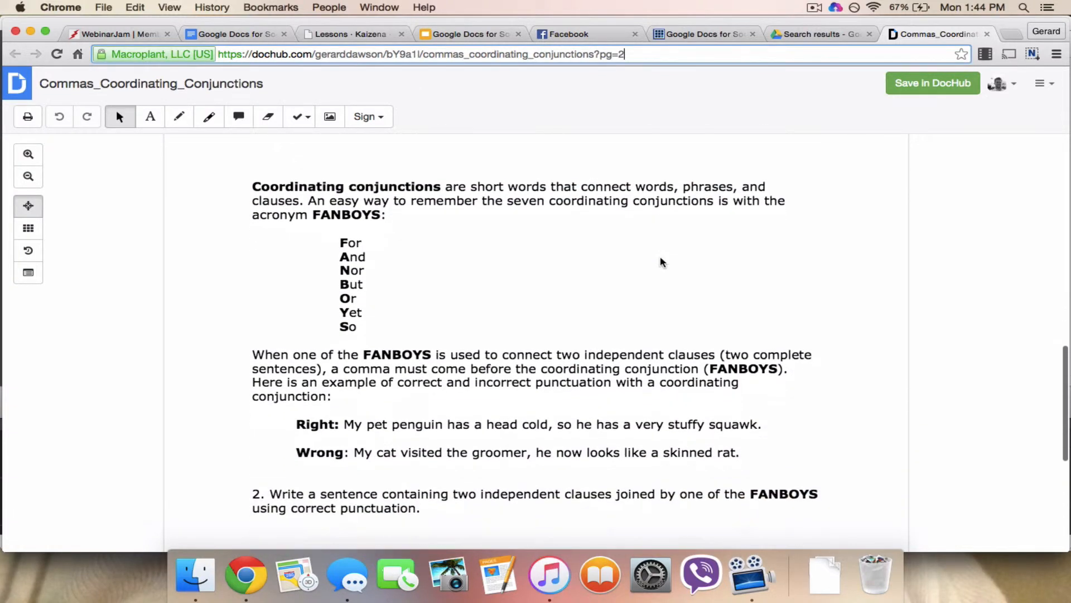
pyautogui.click(247, 37)
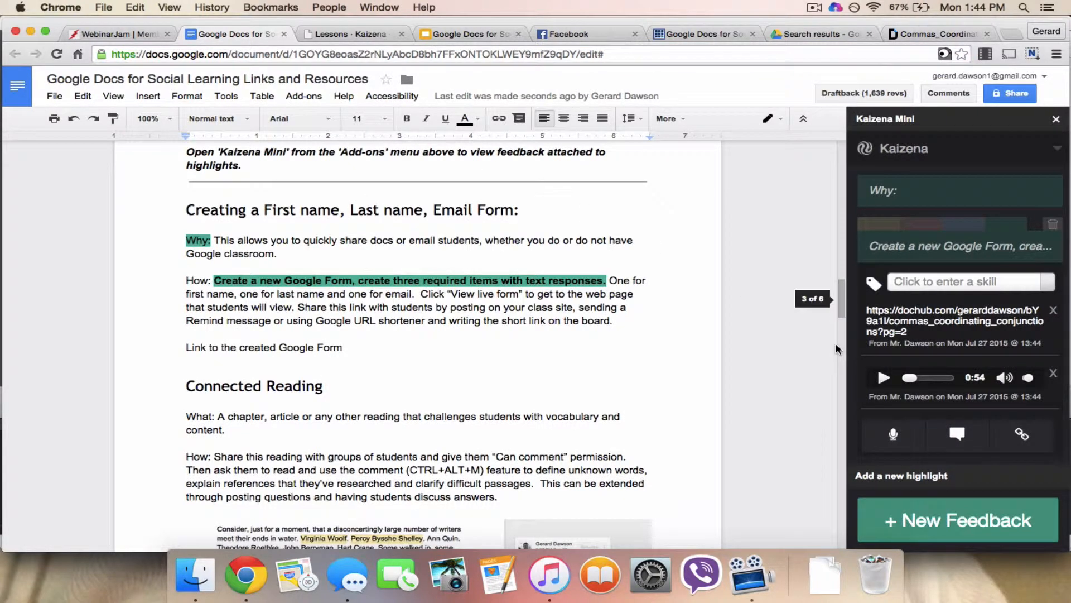
pyautogui.click(884, 378)
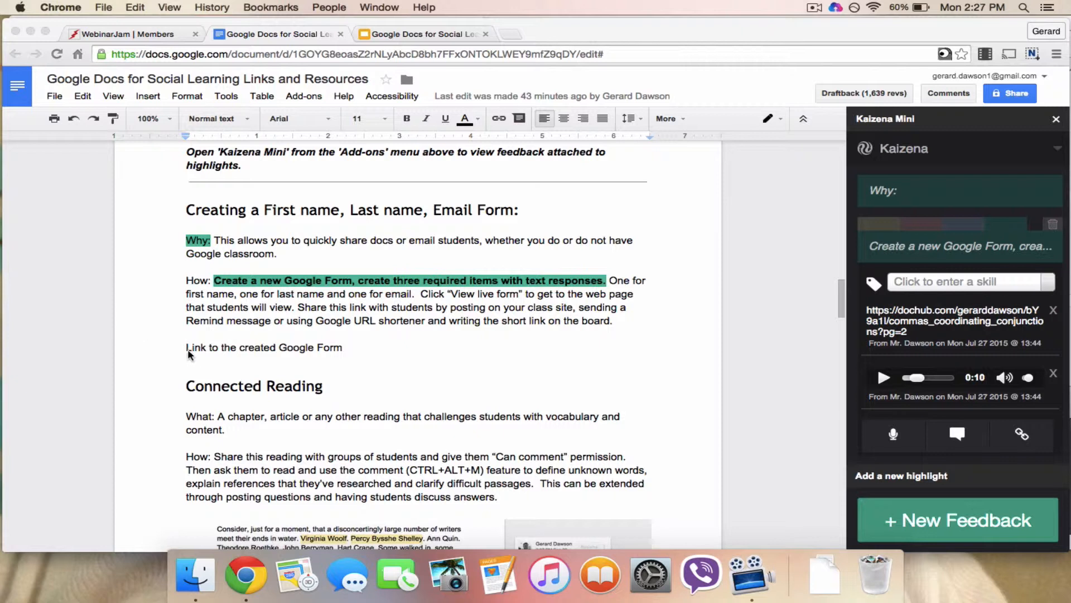
# - Add a new feedback highlight on the line "Link to the created Google Form"
pyautogui.click(345, 348)
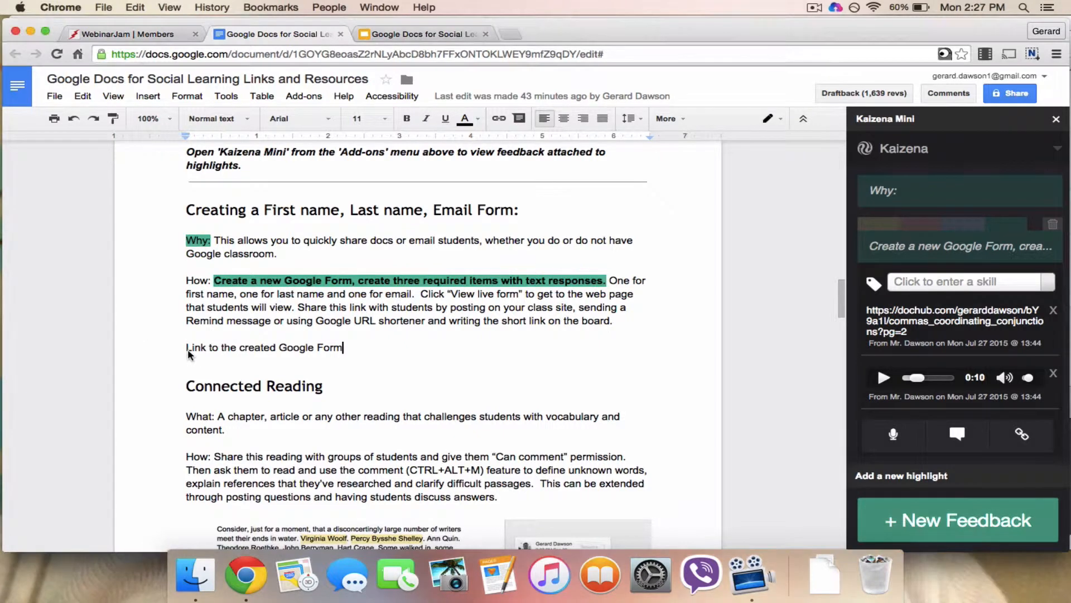
pyautogui.tripleClick(347, 349)
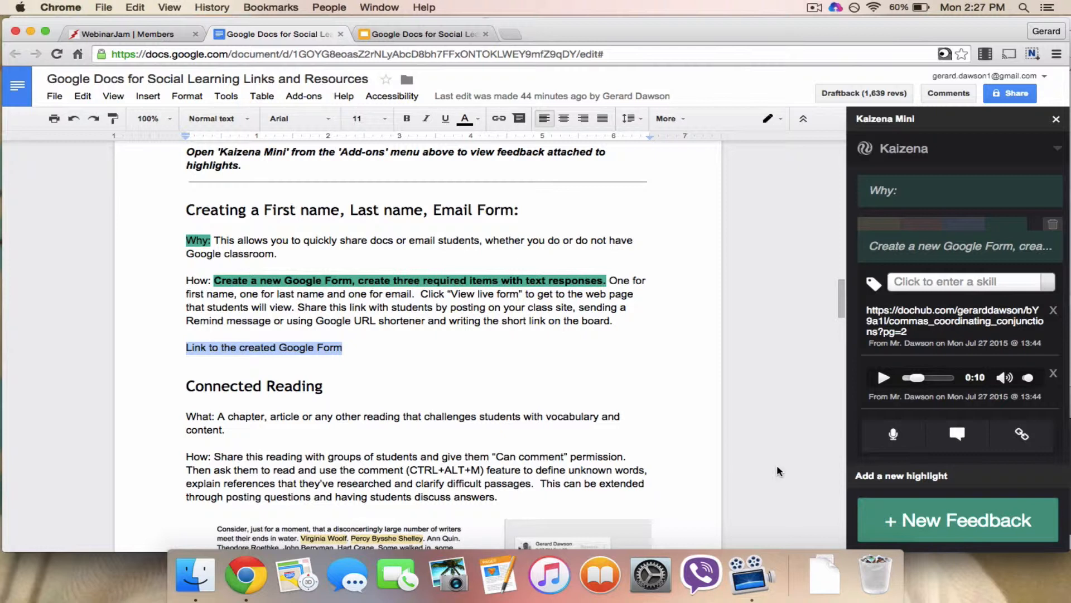
pyautogui.click(892, 518)
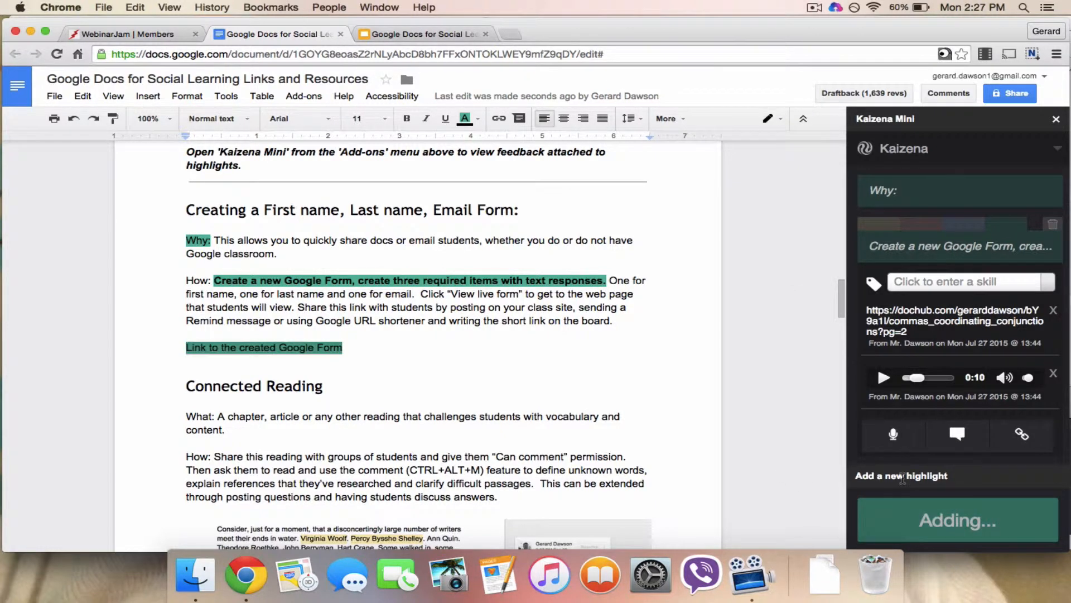
# - Add the text comment "Did you mean to connect a link here? I don't see one." to the "Link to the created Google Form" highlight
pyautogui.click(957, 359)
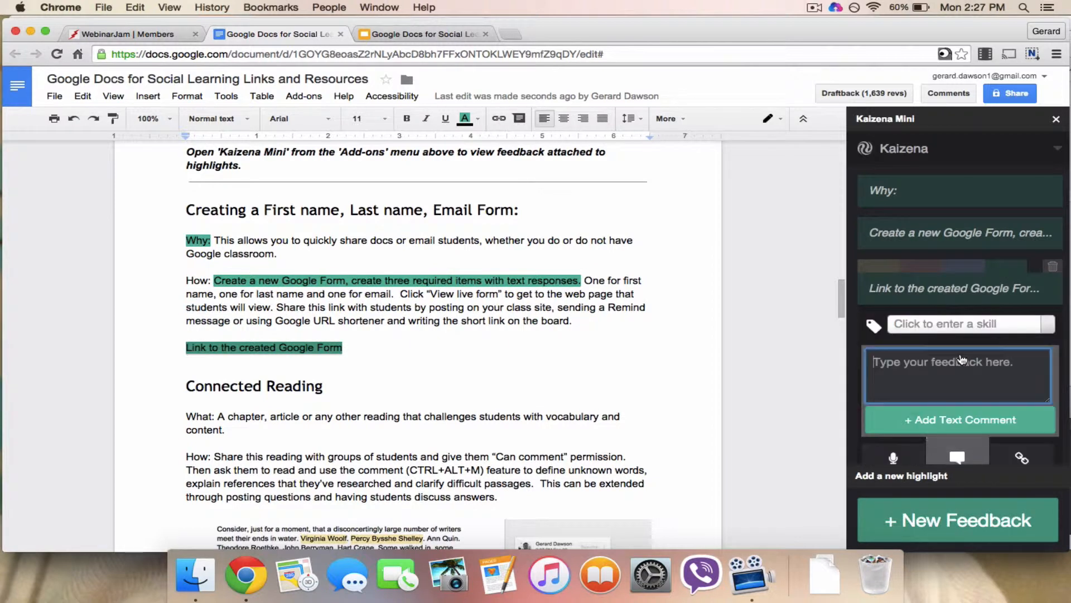
pyautogui.write('Did you mean to ')
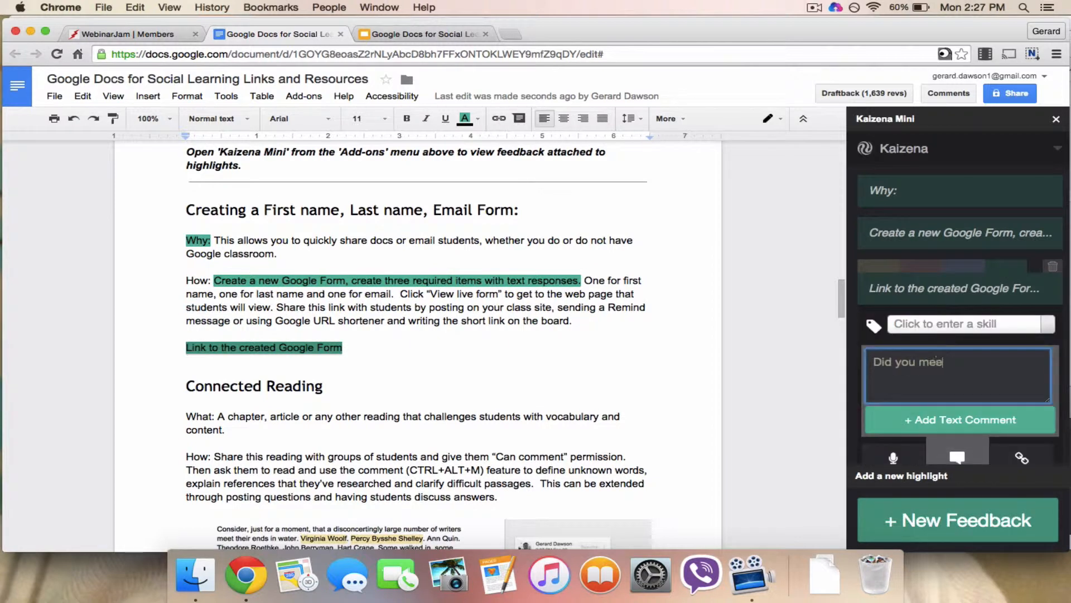
pyautogui.write('connect a link here? I don')
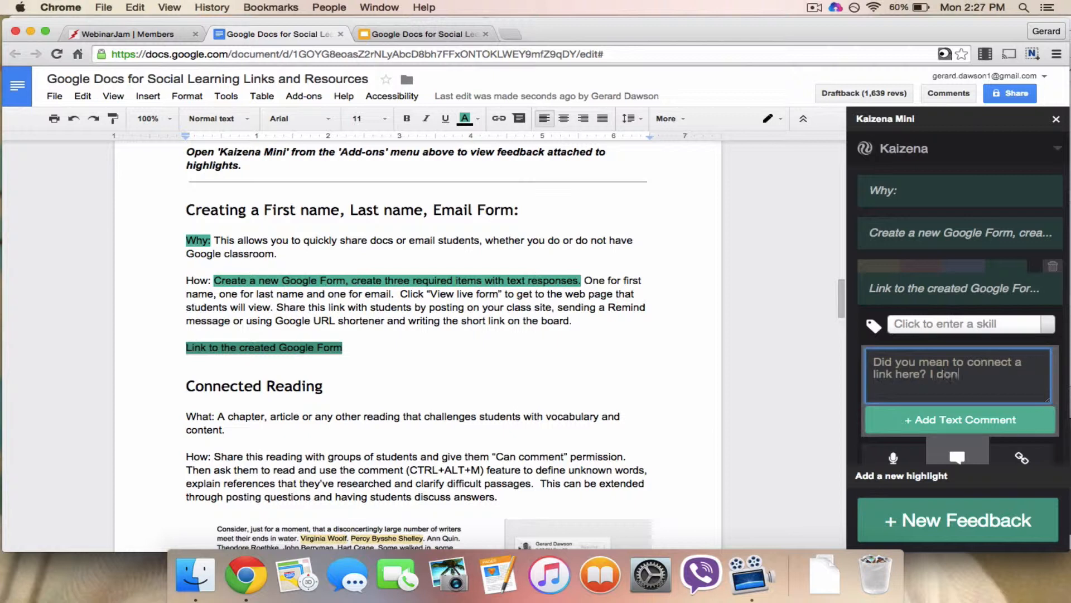
pyautogui.write("'t see one.")
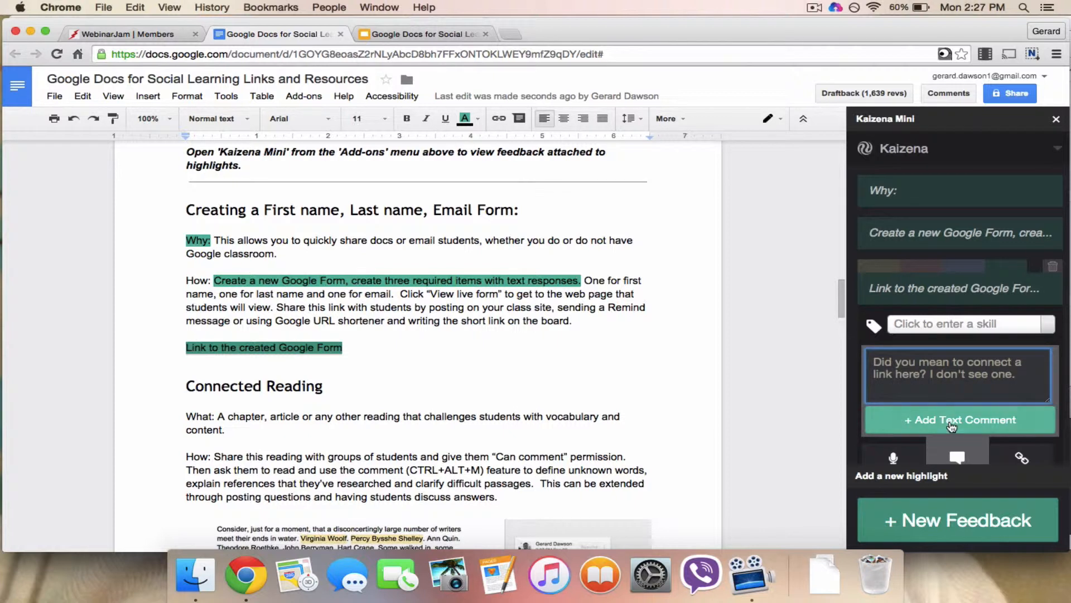
pyautogui.click(982, 420)
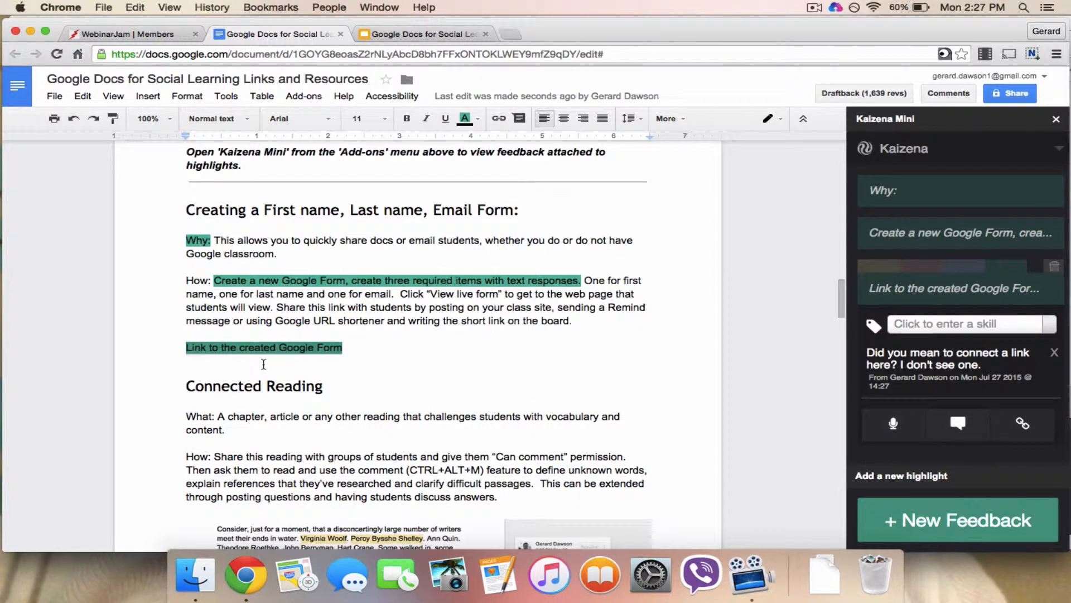
# - Review the feedback attached to the "Create a new Google Form", "Why:" and "Link to the created Google Form" highlights
pyautogui.click(281, 284)
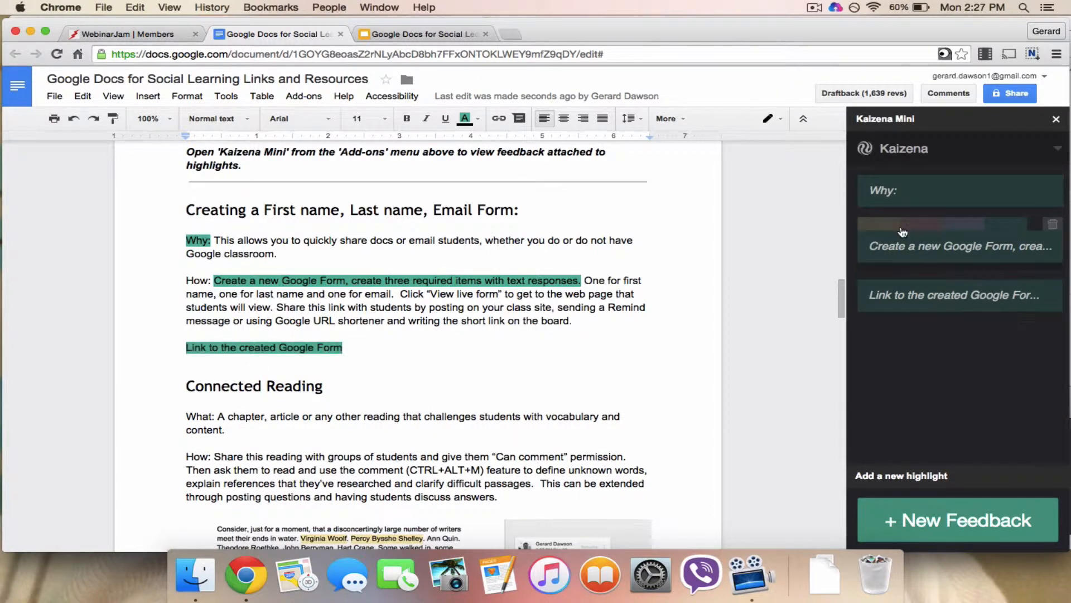
pyautogui.click(904, 192)
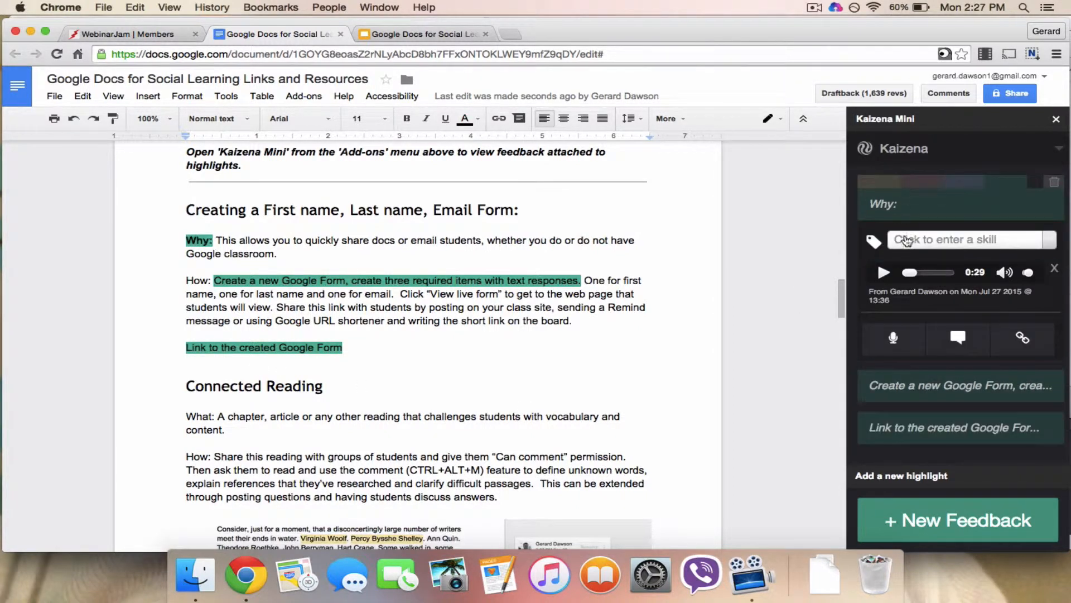
pyautogui.click(903, 440)
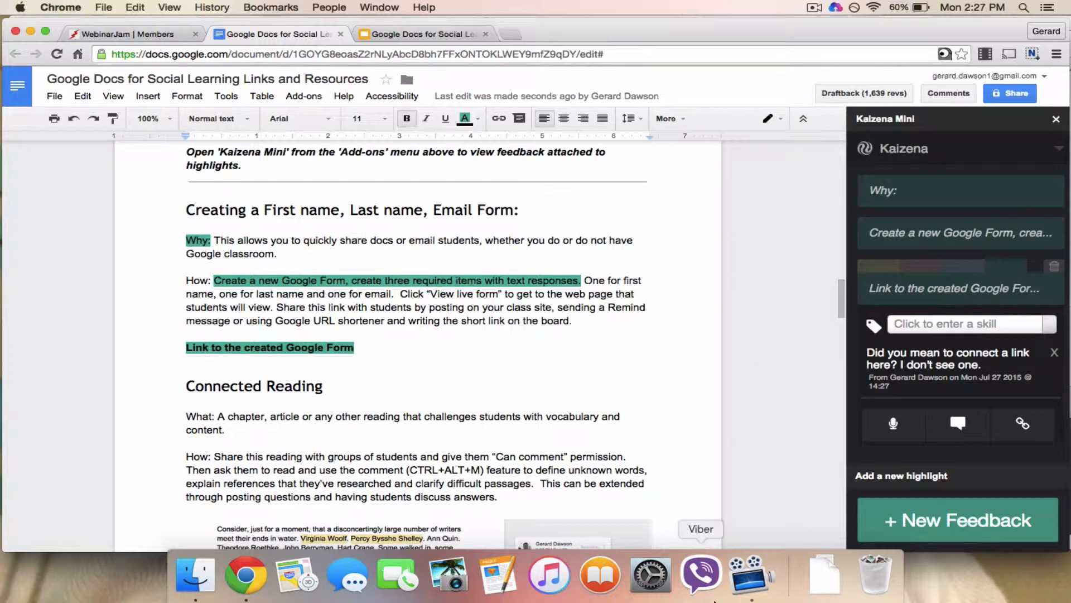
pyautogui.click(752, 574)
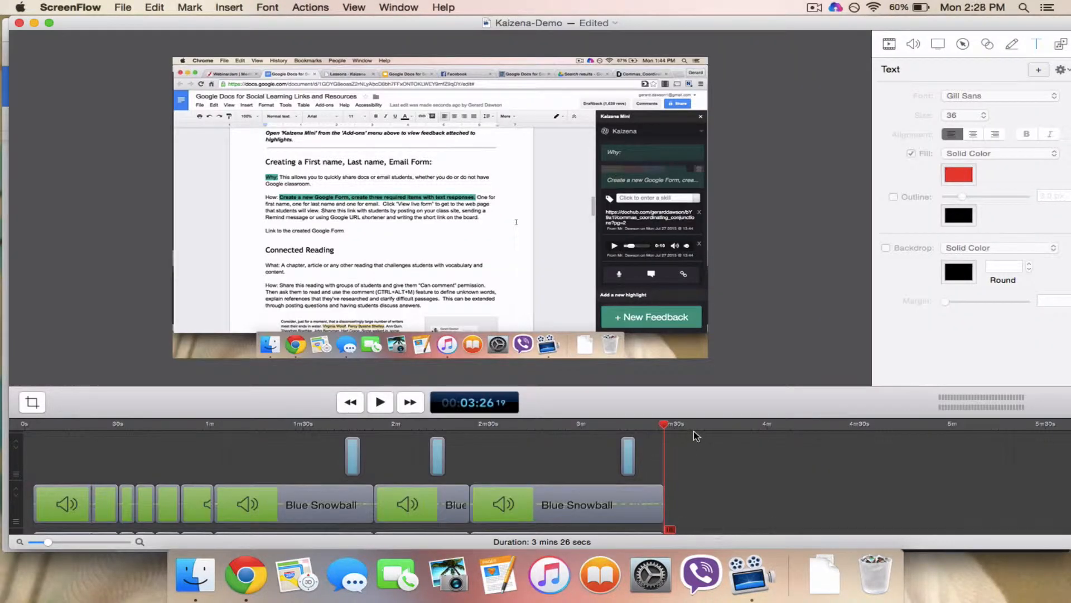